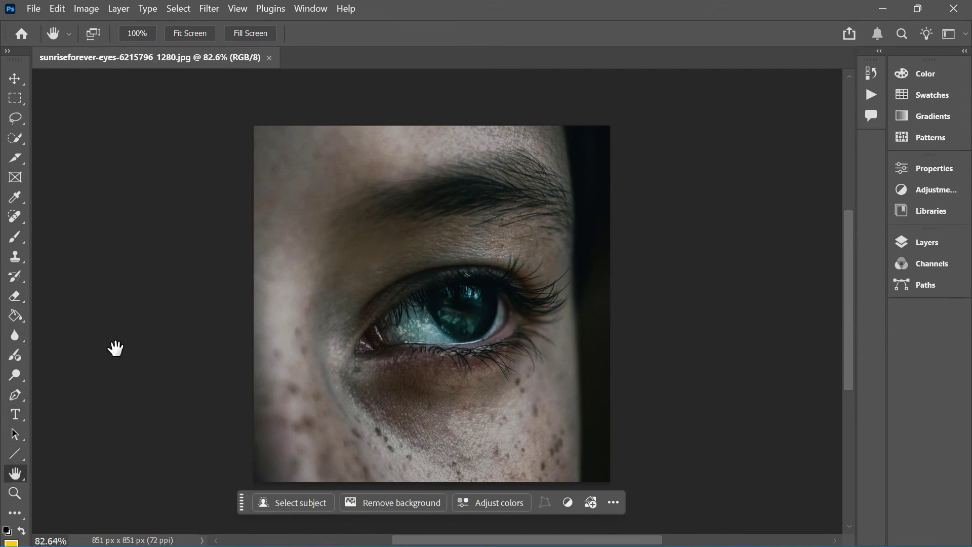
Switch the tool palette to two columns and back to a single column
drag(245, 269, 267, 264)
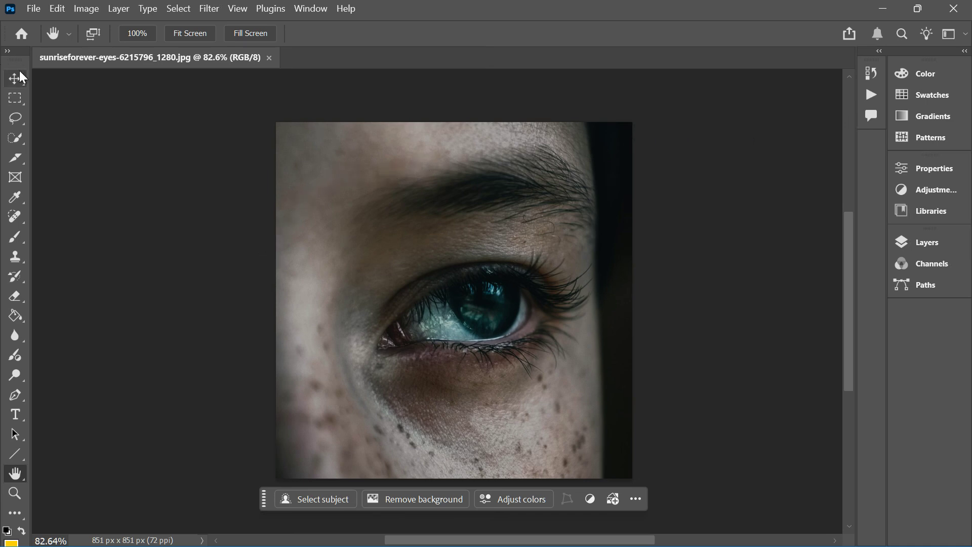
click(8, 51)
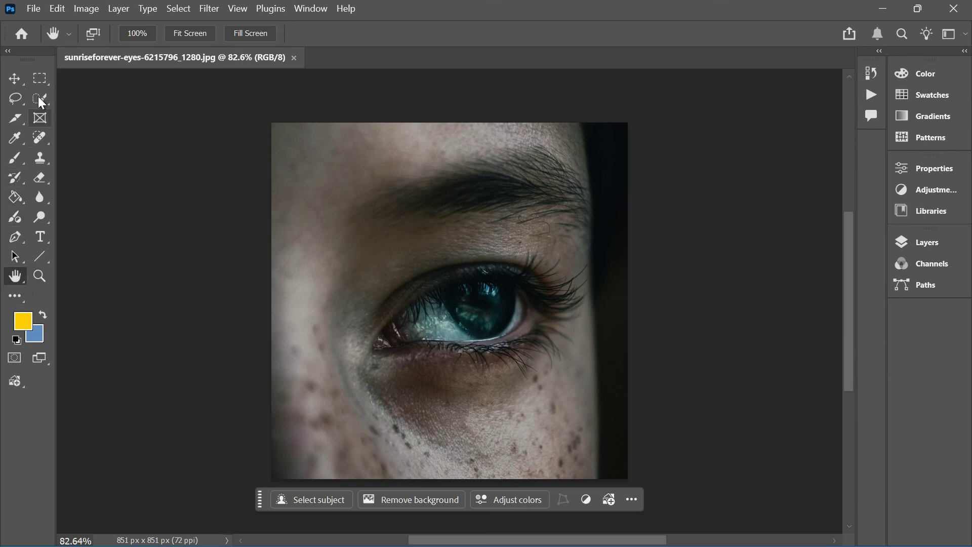
click(8, 52)
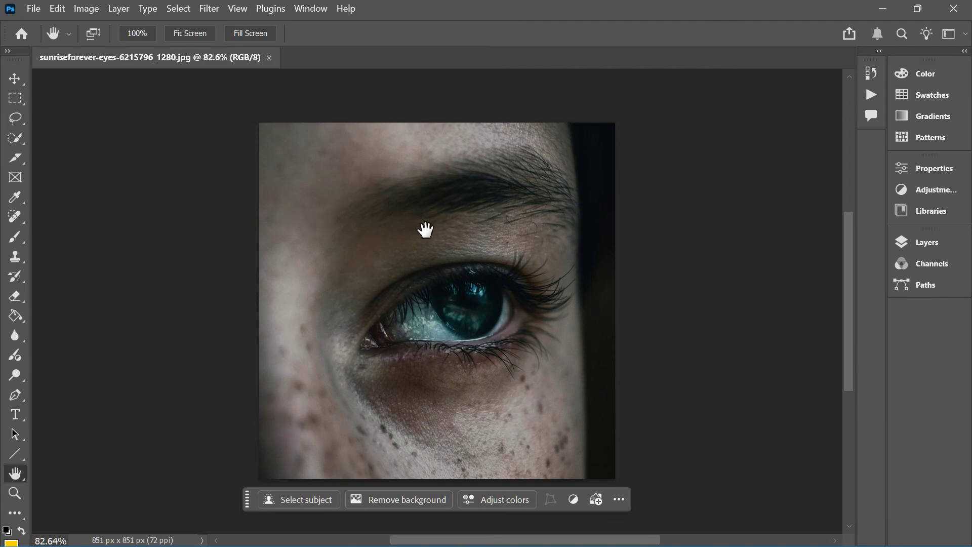
mouse_move(424, 227)
mouse_down()
mouse_move(367, 220)
mouse_move(426, 226)
mouse_up()
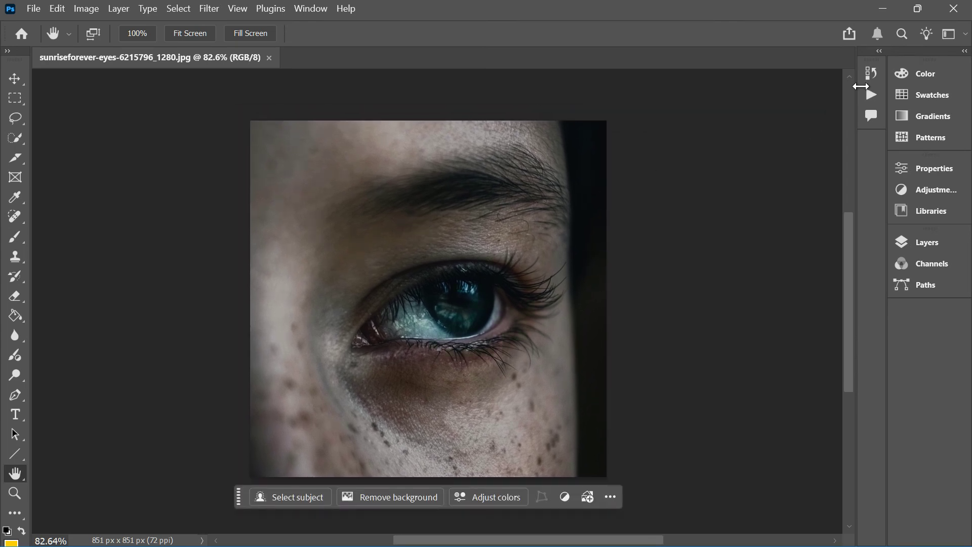
Expand the collapsed panels and detach Layers as a floating panel beside the image
click(964, 51)
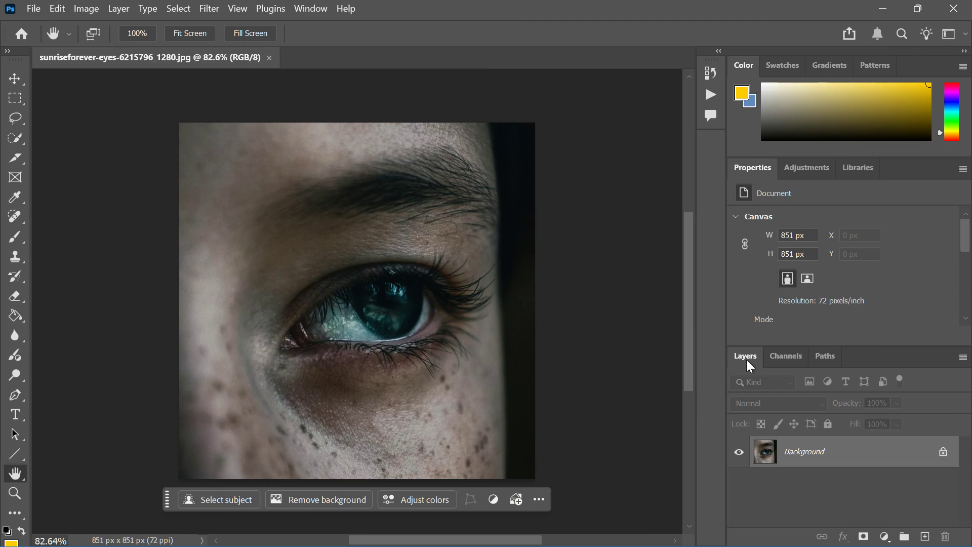
drag(749, 365, 602, 162)
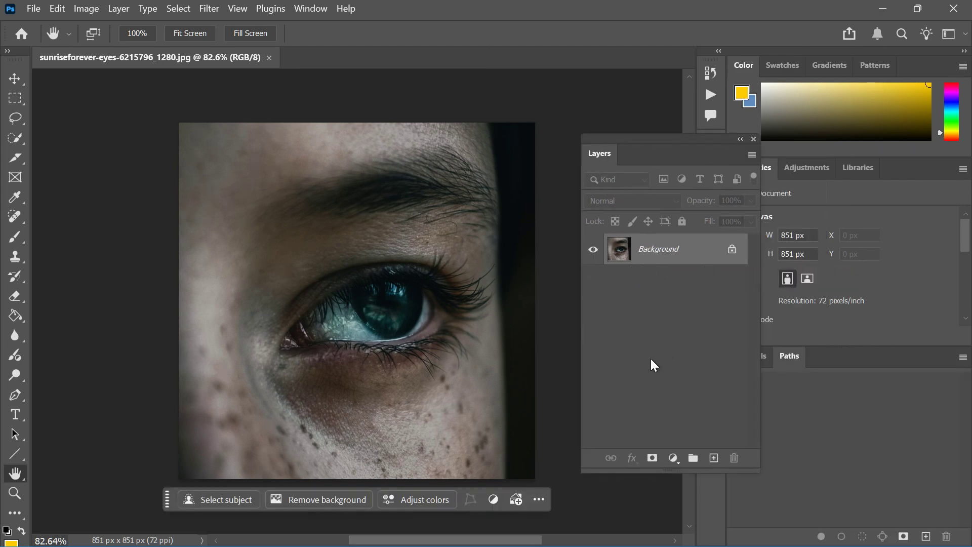
scroll(647, 334, down, 1)
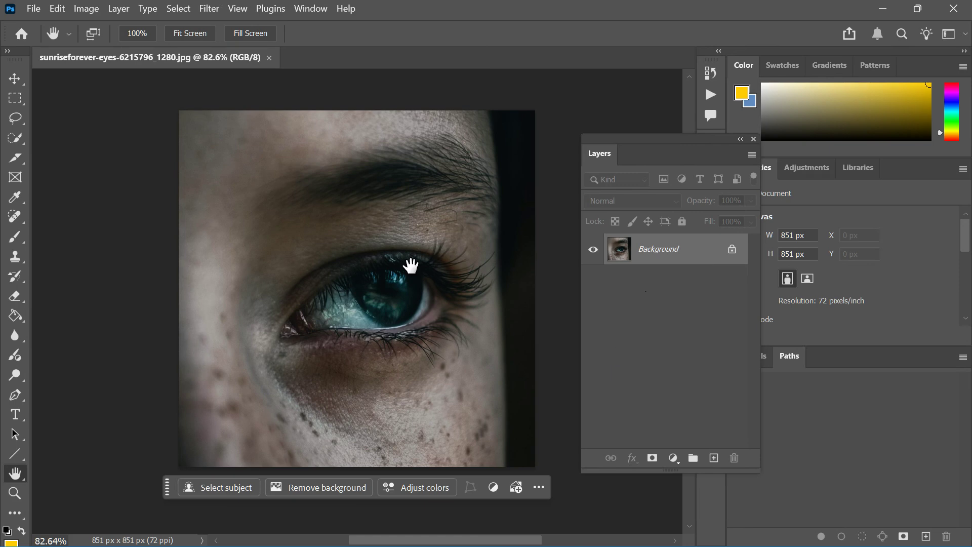
Add a paragraph text box with the Lorem ipsum placeholder text over the eye and commit it
right_click(17, 427)
click(16, 415)
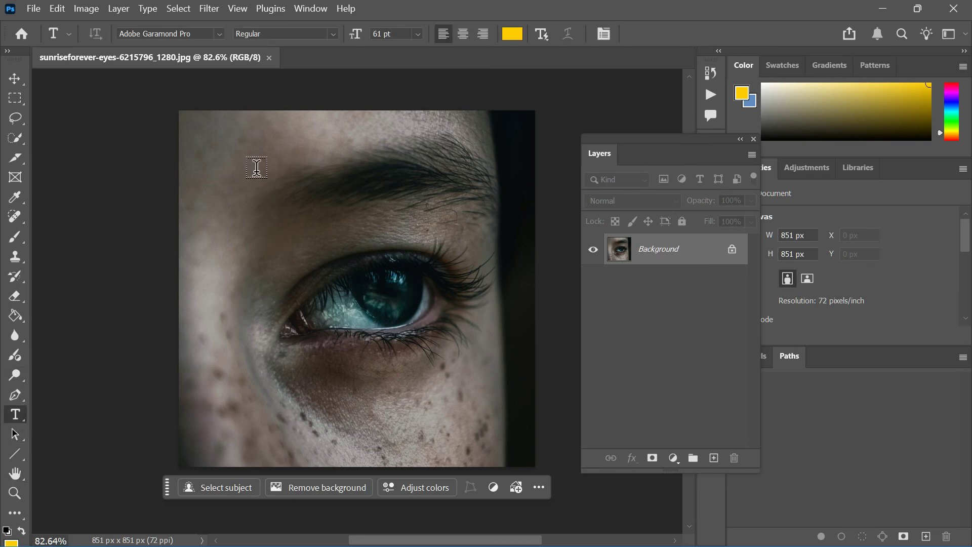
drag(255, 170, 472, 350)
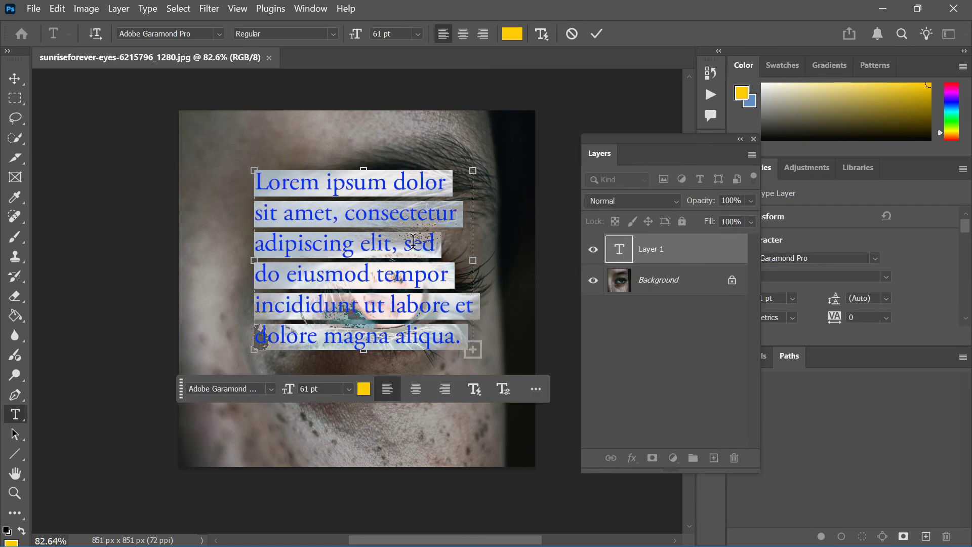
click(674, 400)
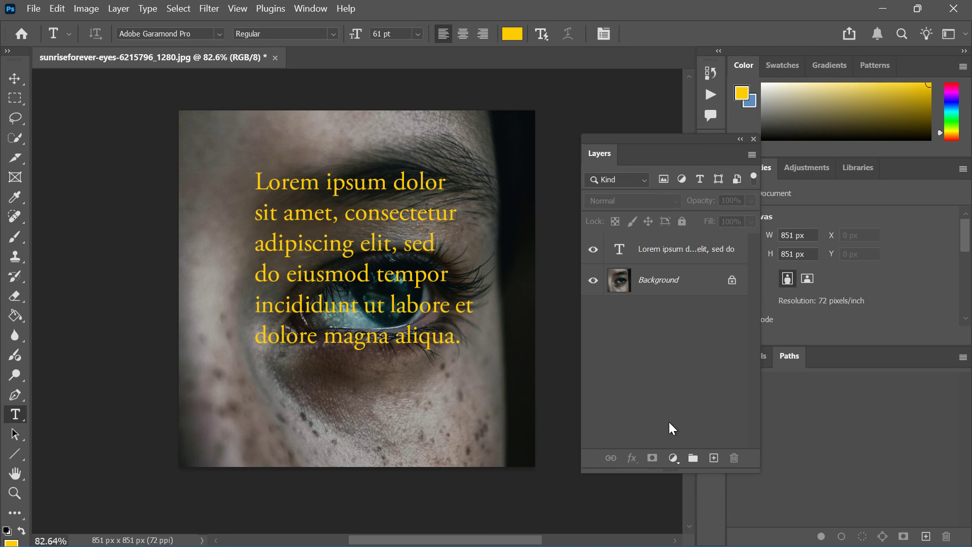
Move the Lorem ipsum text block slightly down and to the right over the eye
click(14, 79)
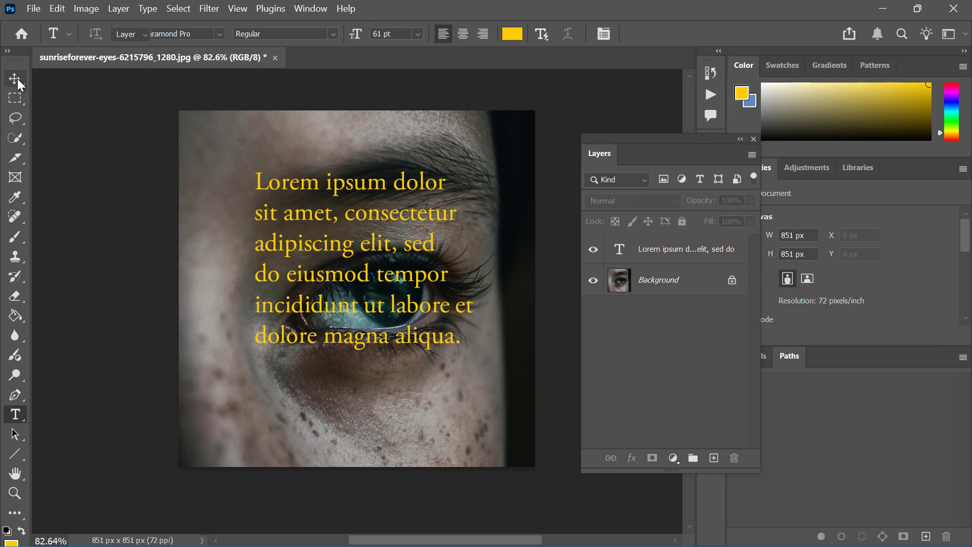
click(357, 261)
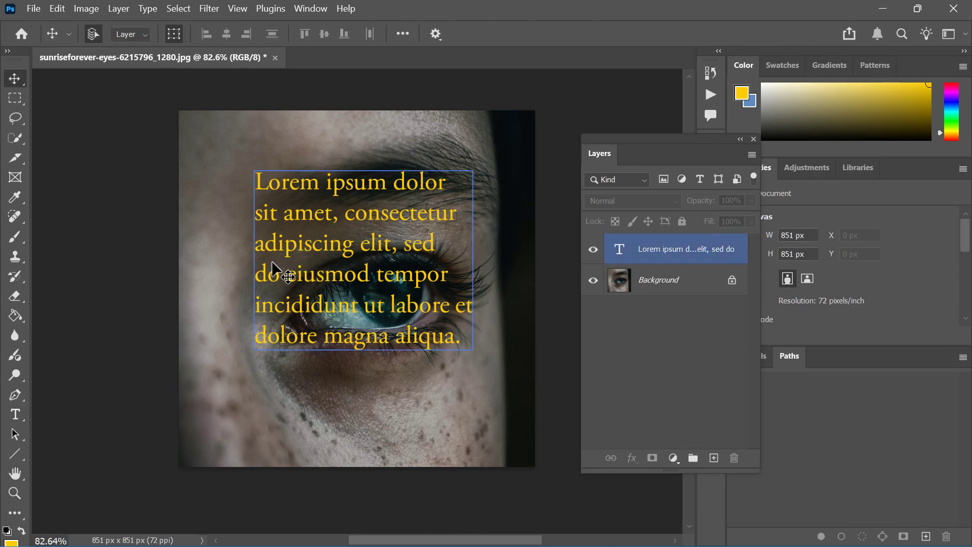
drag(259, 271, 315, 286)
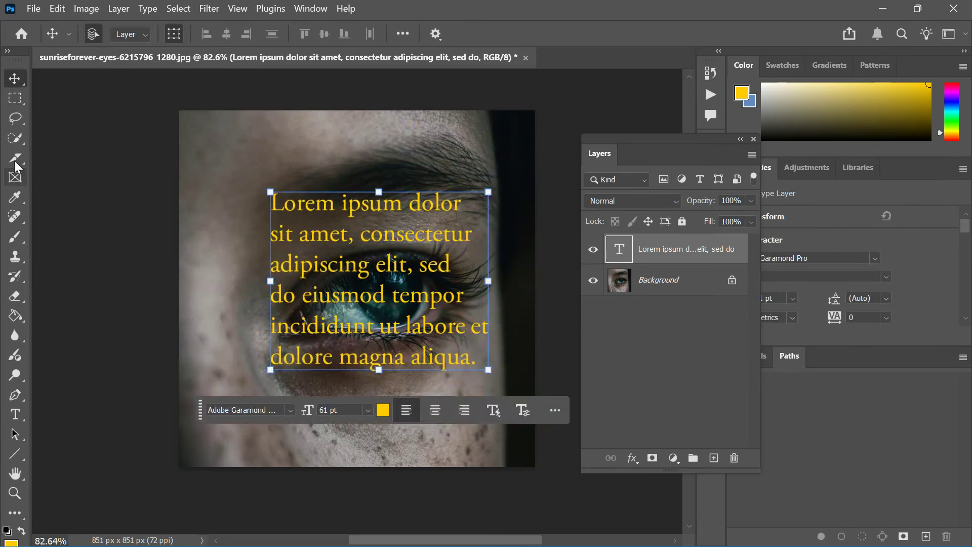
Try a crop frame tightly around the text block and cancel the crop
drag(18, 166, 61, 157)
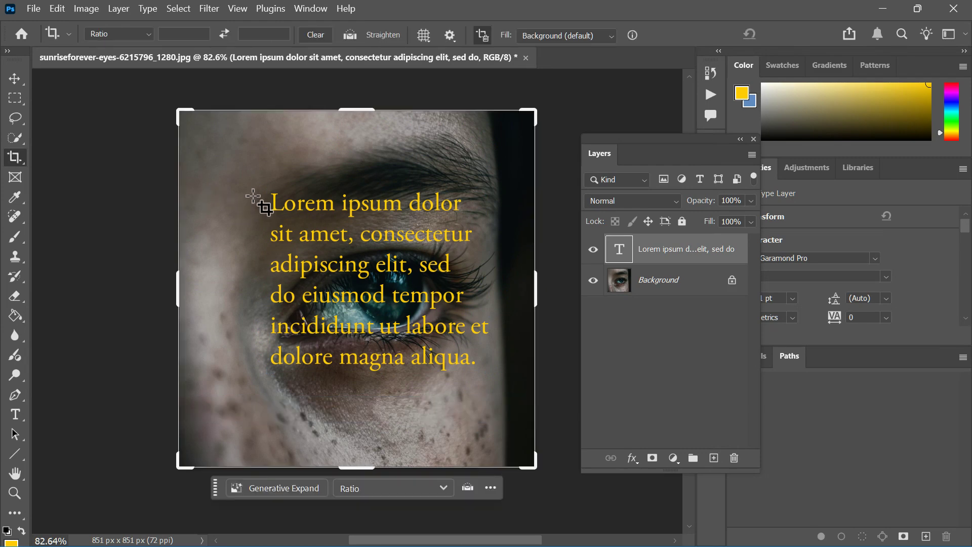
drag(238, 164, 497, 397)
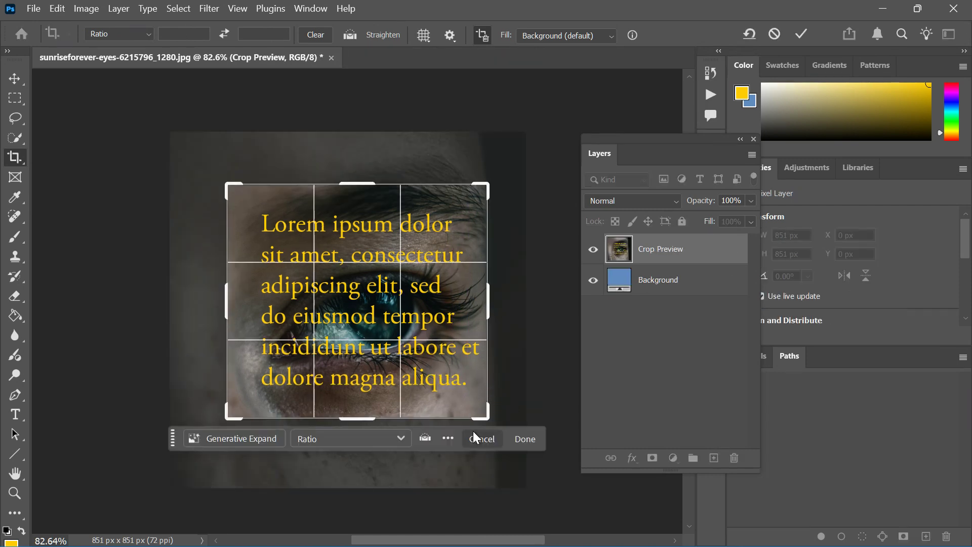
click(476, 438)
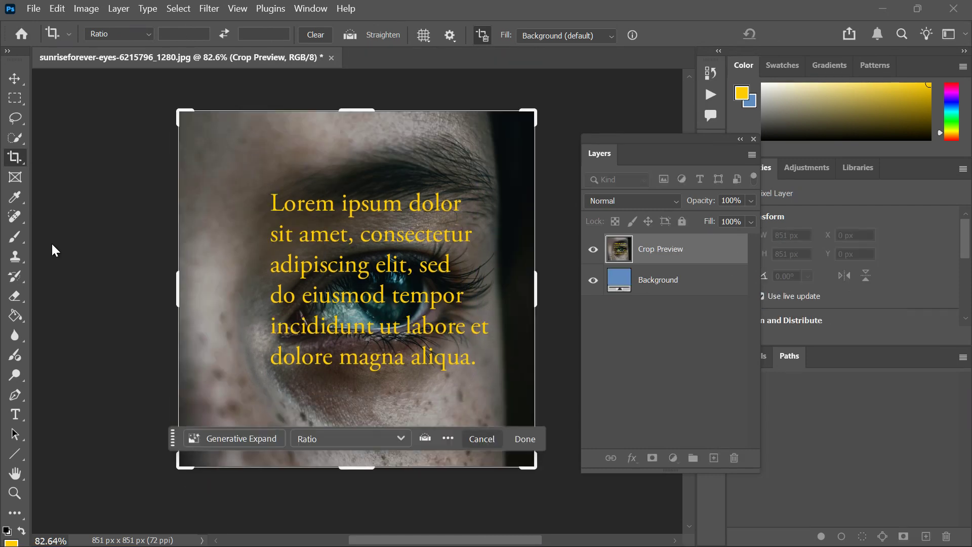
Create a new layer and paint a curved yellow brush stroke near the photo's upper-left corner
right_click(11, 237)
click(136, 237)
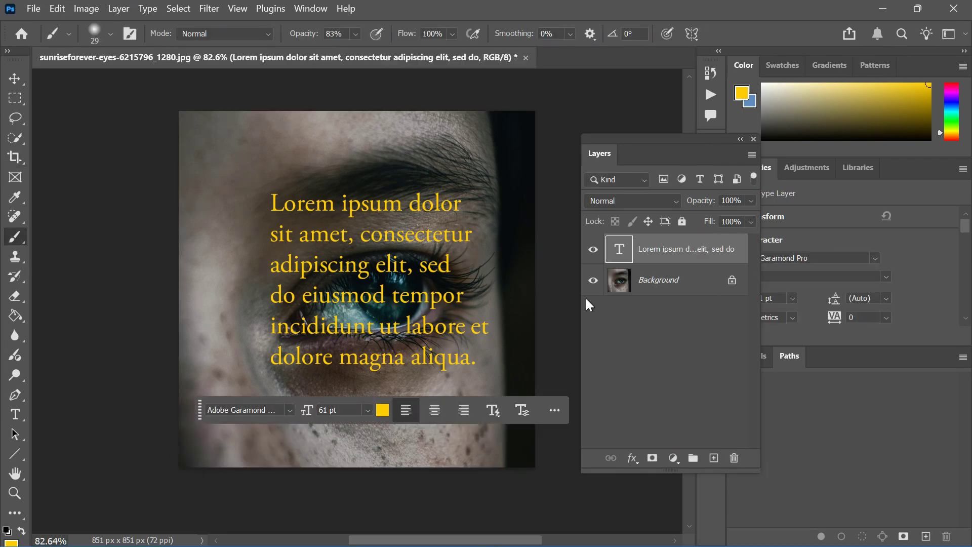
click(714, 457)
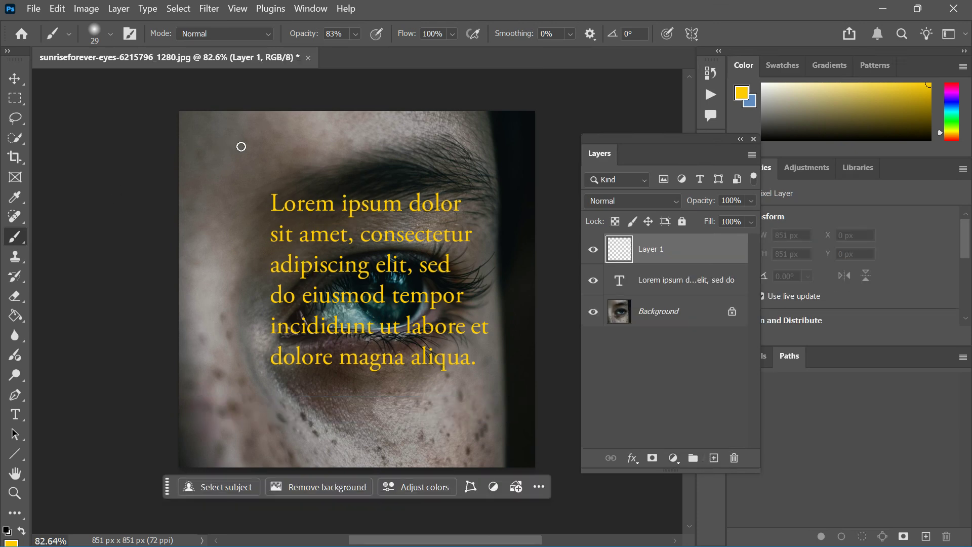
mouse_move(253, 159)
mouse_down()
mouse_move(230, 194)
mouse_move(192, 195)
mouse_up()
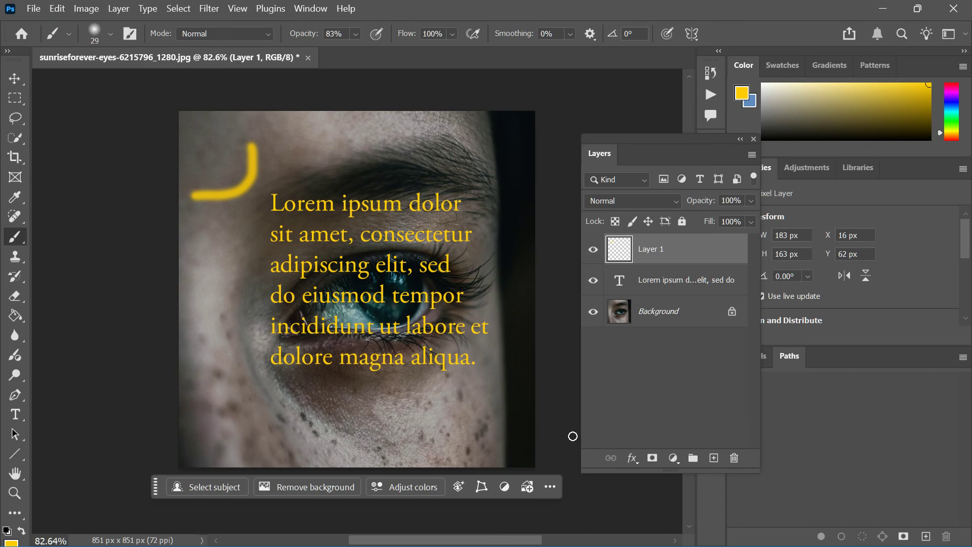
Hide Layer 1 and the Lorem ipsum text layer, and make the Background layer active with the Lasso tool ready
click(594, 254)
click(595, 254)
click(594, 253)
click(14, 79)
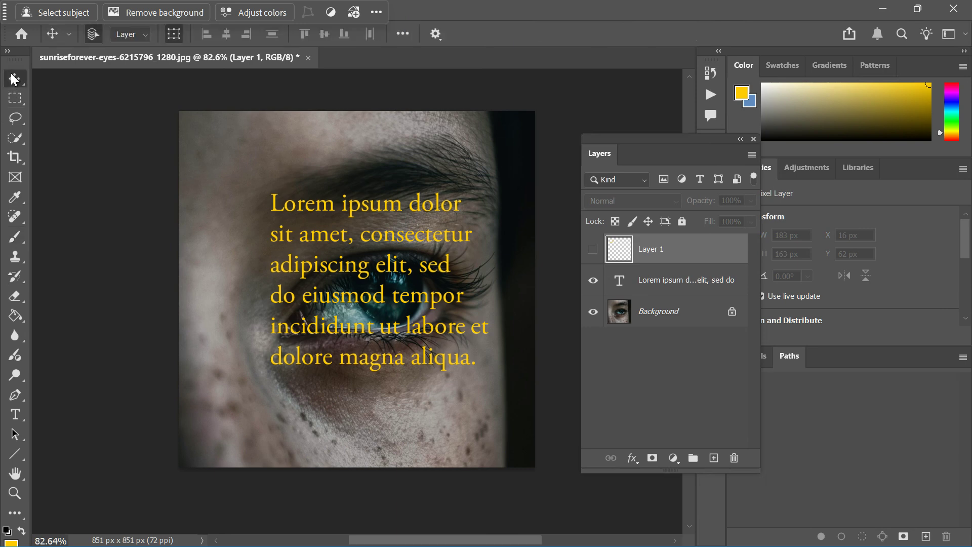
click(15, 118)
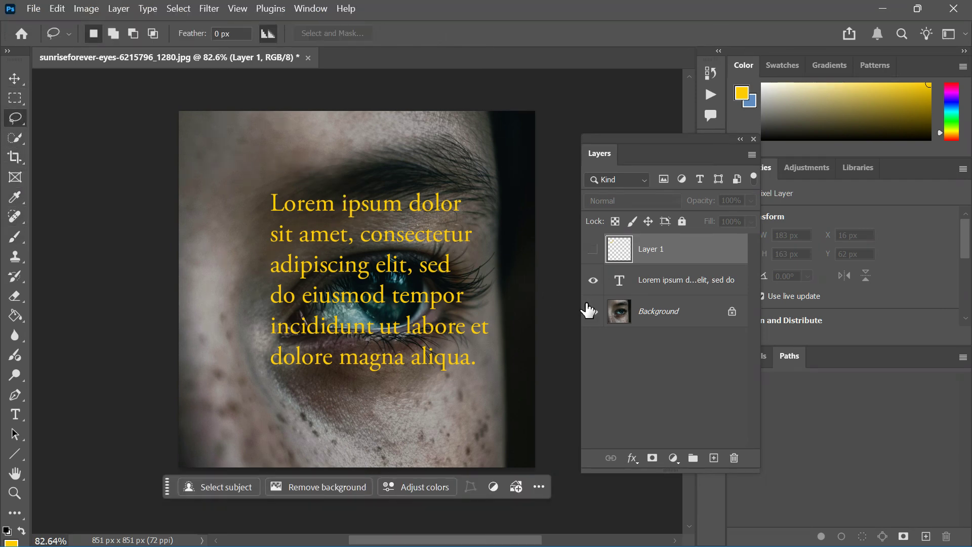
click(618, 310)
click(593, 279)
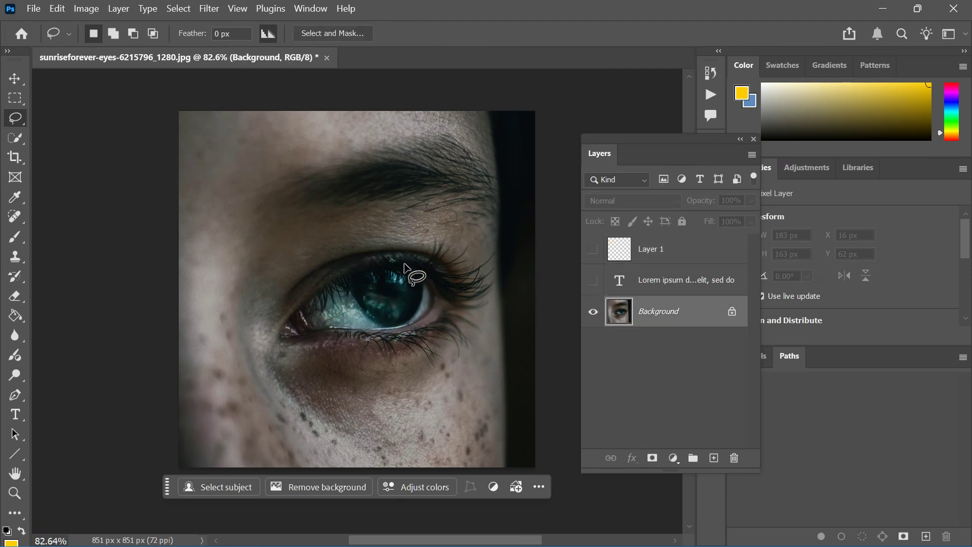
Draw a freehand Lasso selection around the eye and deselect it
mouse_move(414, 260)
mouse_down()
mouse_move(366, 262)
mouse_move(316, 283)
mouse_move(278, 341)
mouse_move(428, 344)
mouse_move(461, 305)
mouse_move(446, 273)
mouse_move(420, 272)
mouse_up()
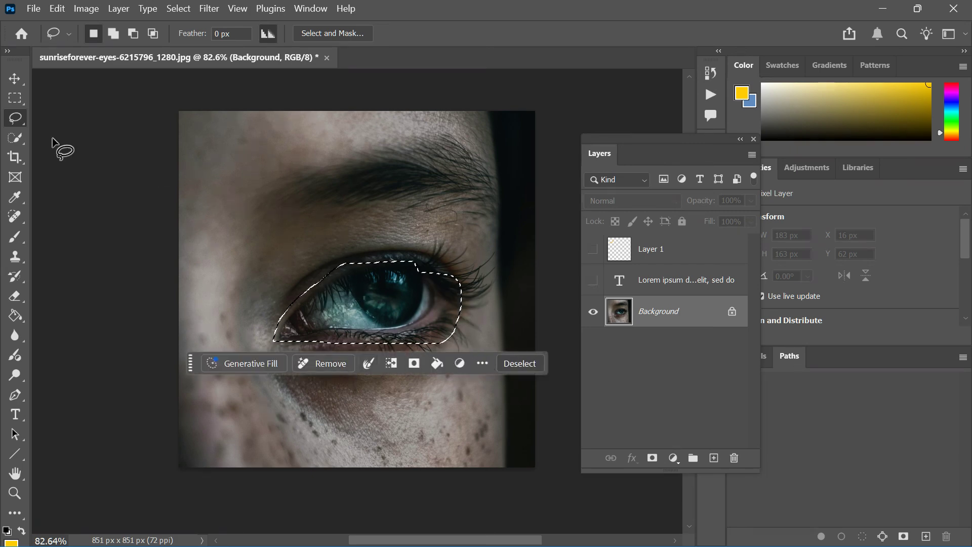
click(511, 368)
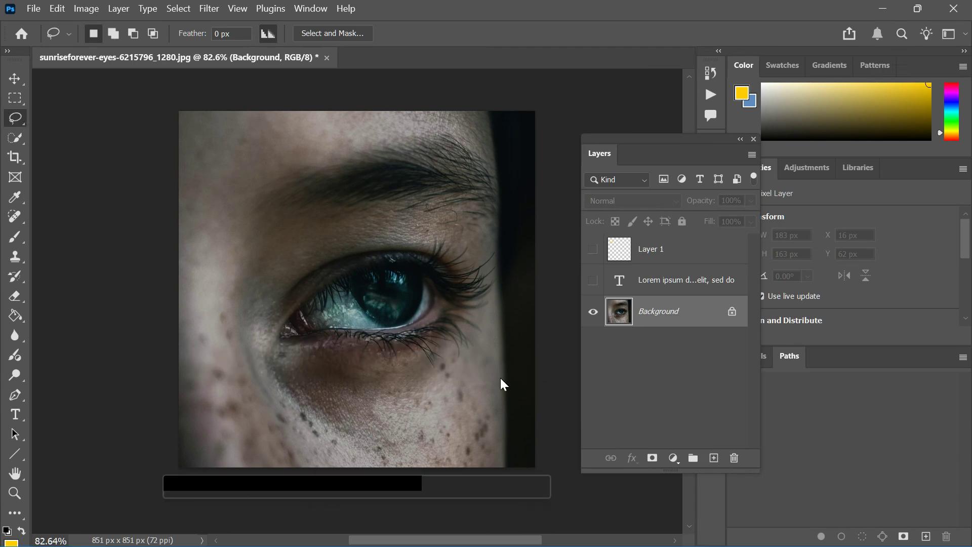
click(22, 80)
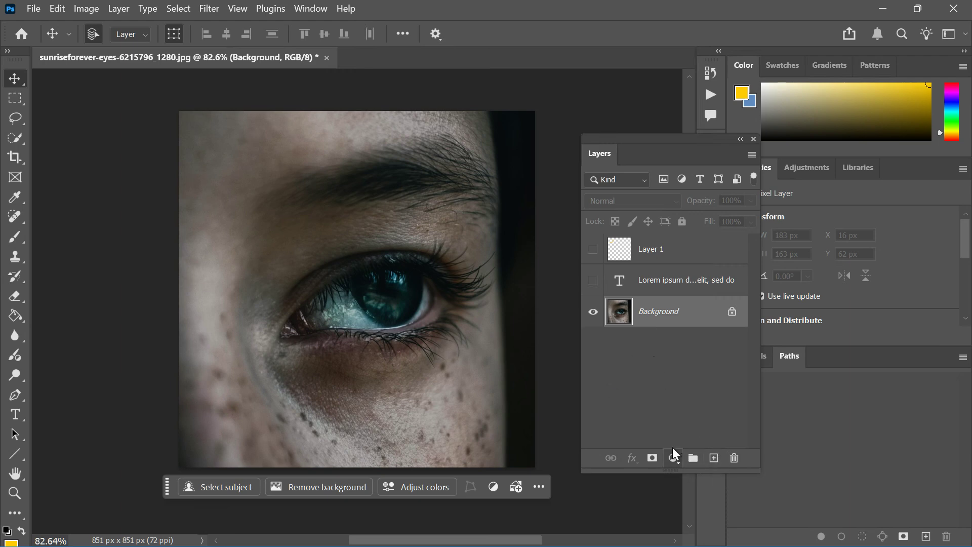
Add a layer mask to the Background photo layer and set the Brush size to 62 px
click(652, 465)
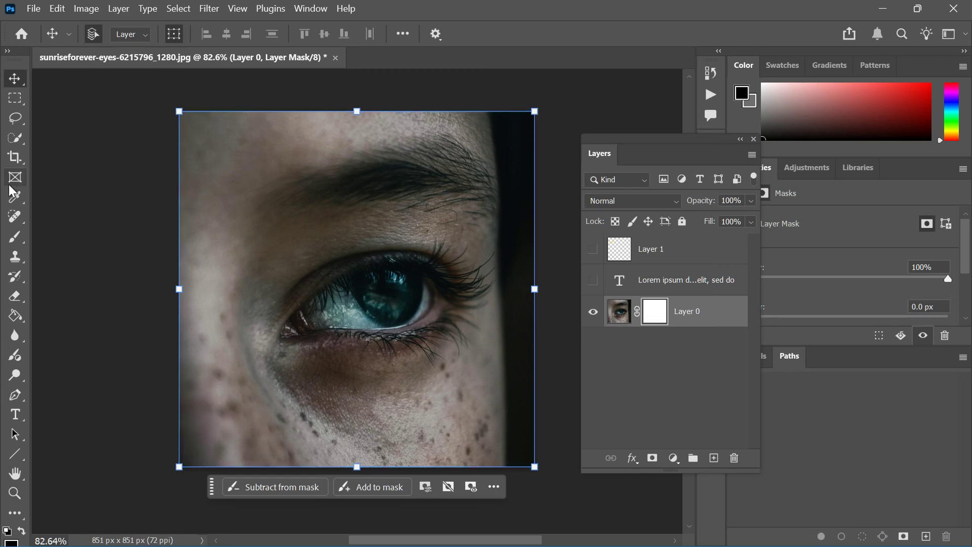
click(17, 237)
click(17, 237)
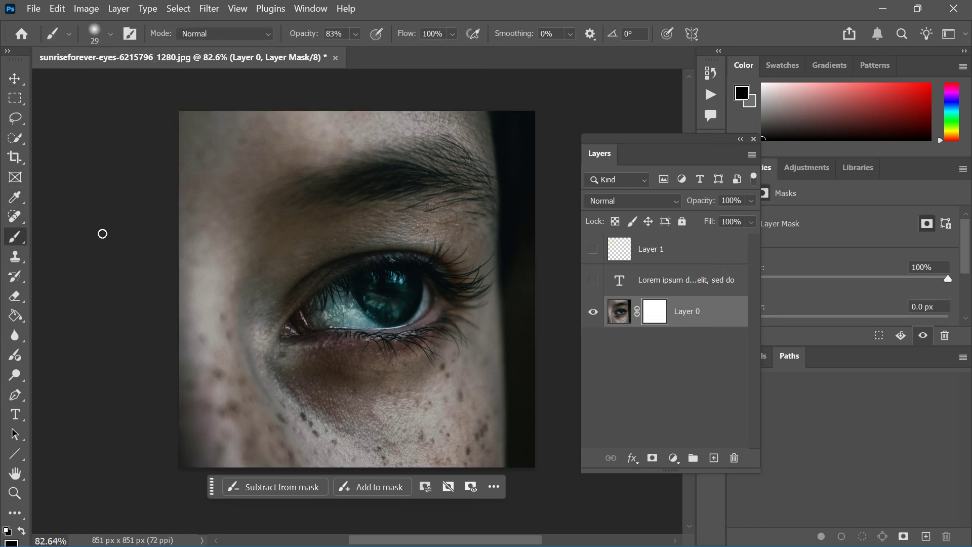
click(99, 44)
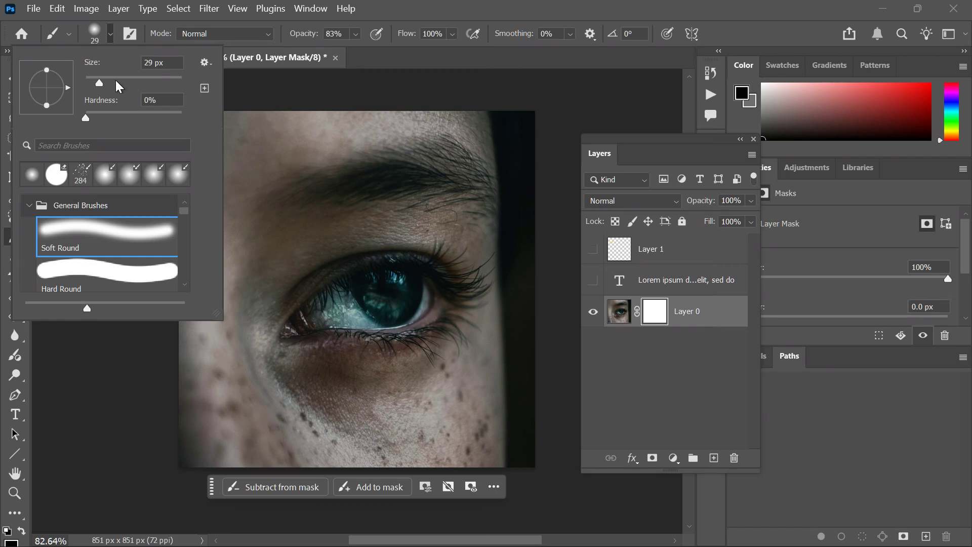
click(116, 80)
click(110, 35)
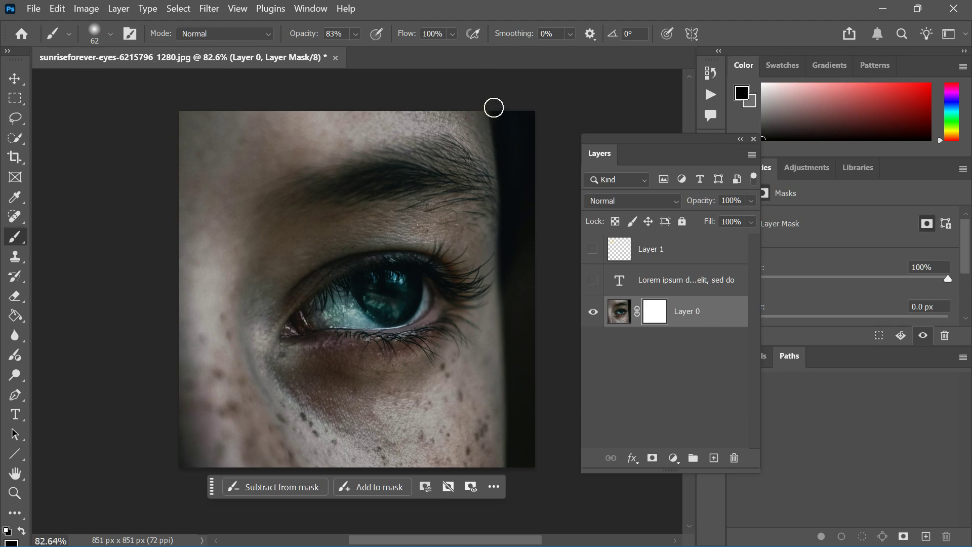
Try masking out the photo's upper-right corner with black brush strokes, and undo the painting
mouse_move(494, 107)
mouse_down()
mouse_move(519, 145)
mouse_move(520, 123)
mouse_move(523, 152)
mouse_up()
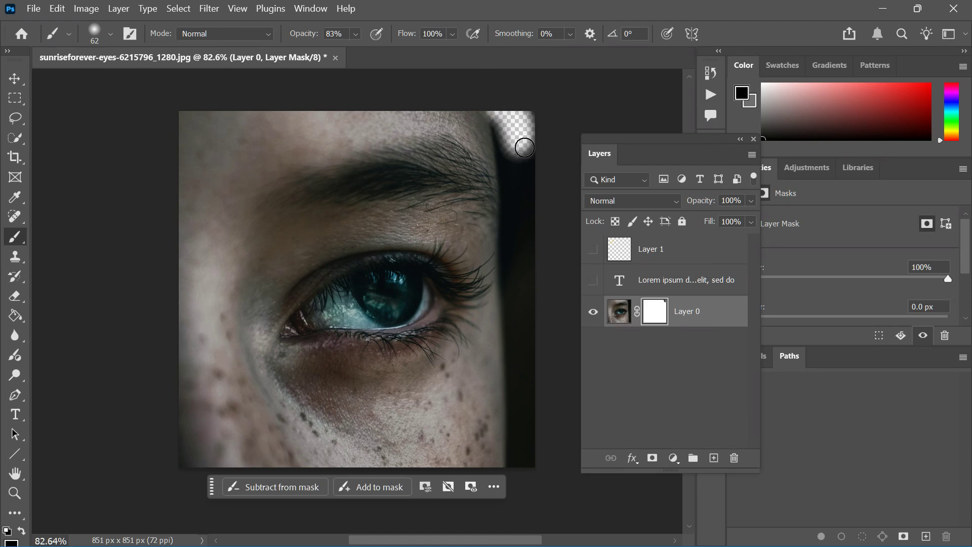
key(ctrl+z)
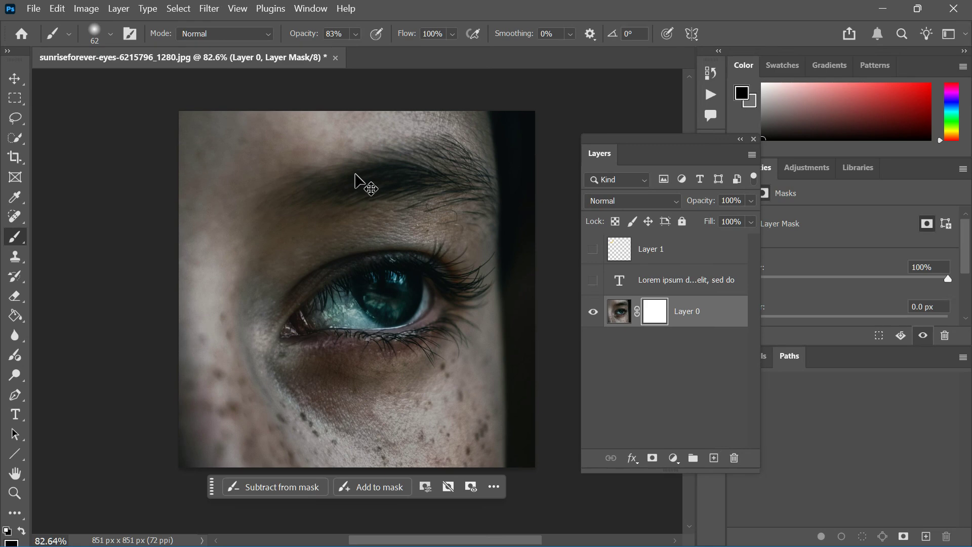
click(15, 78)
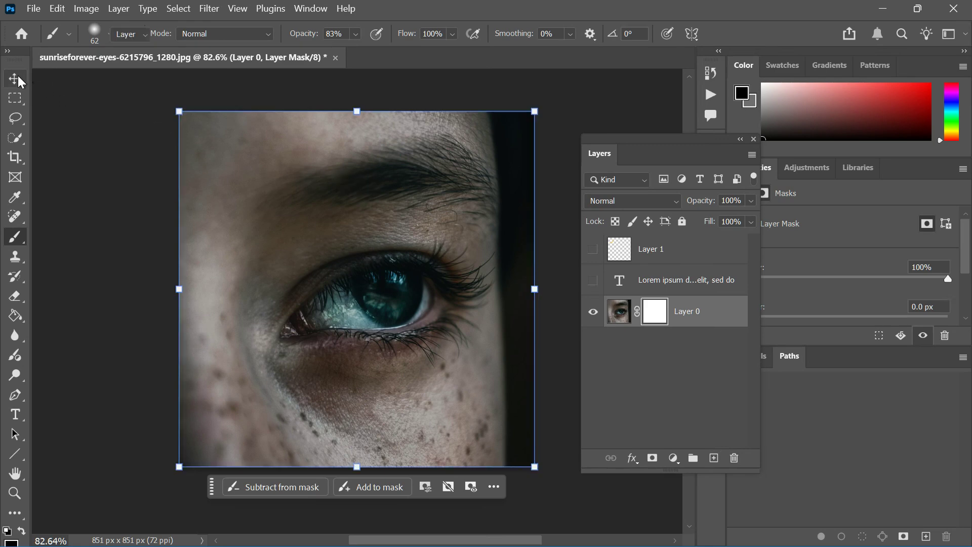
Add a Brightness/Contrast adjustment layer above the photo with brightness -37 and contrast 52
click(670, 458)
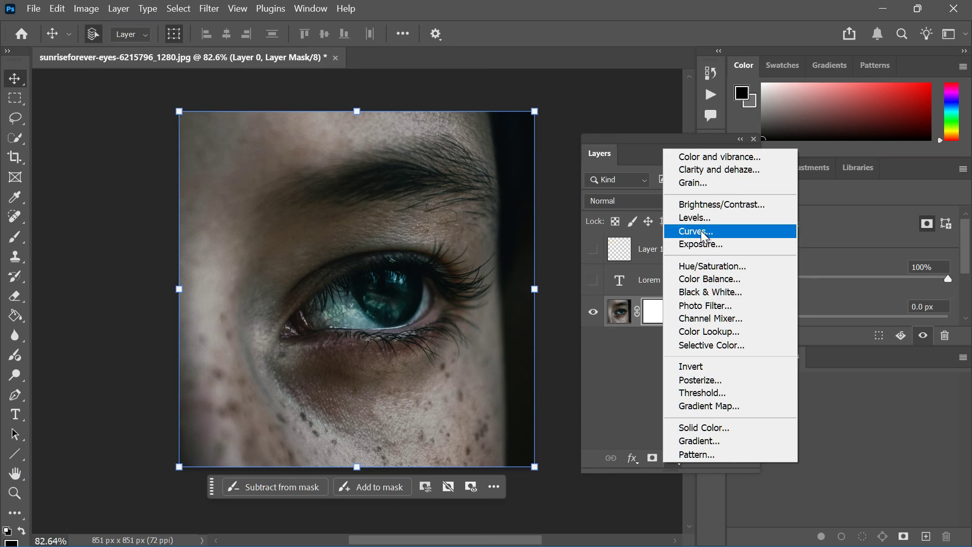
click(703, 204)
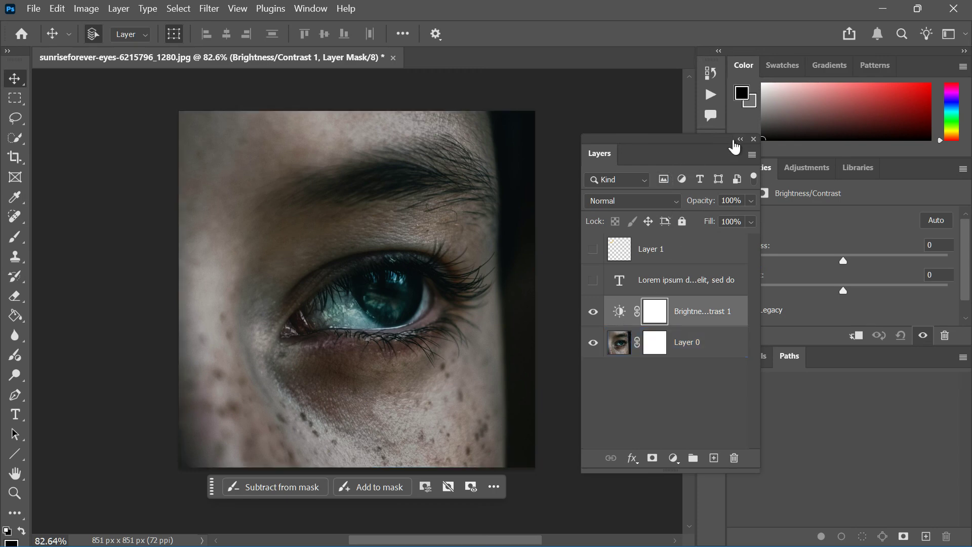
drag(843, 261, 816, 260)
drag(851, 294, 893, 291)
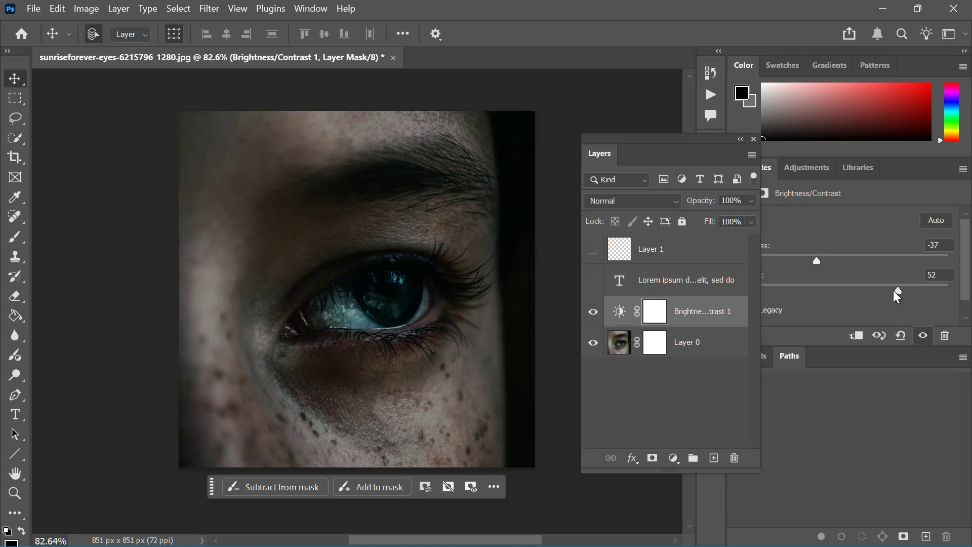
Collapse the floating Layers panel and dock it in the same group as Channels and Paths
click(740, 140)
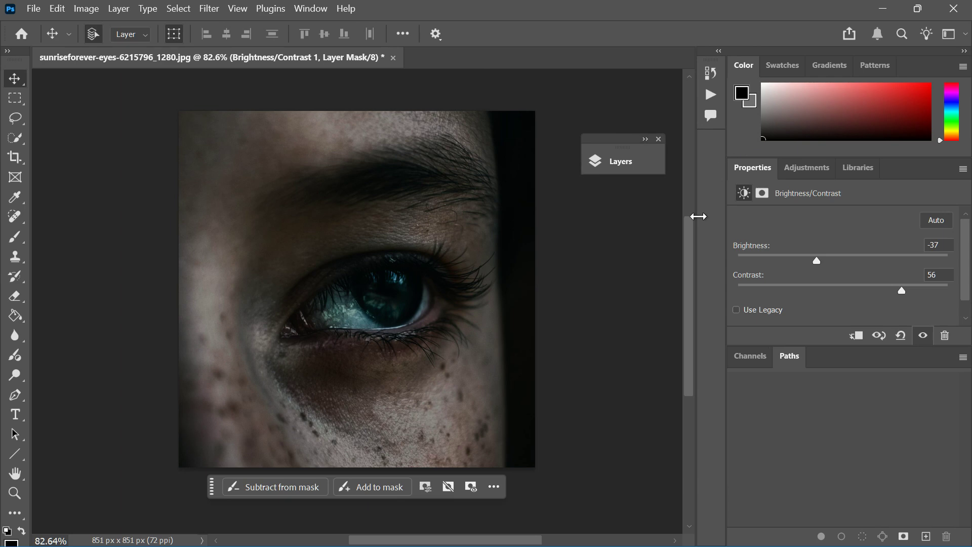
drag(622, 145, 747, 366)
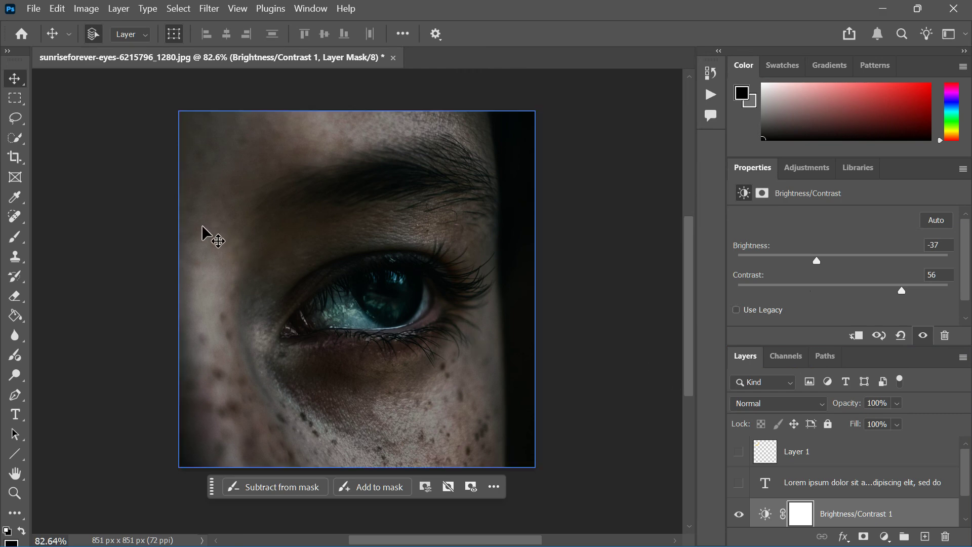
Set up an Export As of the image in JPG format with quality 5, and close the export settings without exporting
click(33, 9)
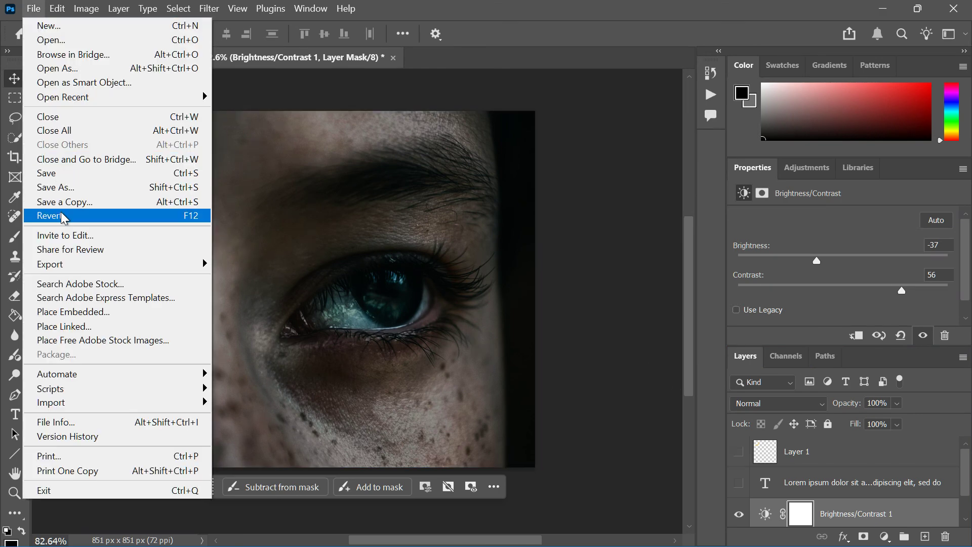
mouse_move(174, 264)
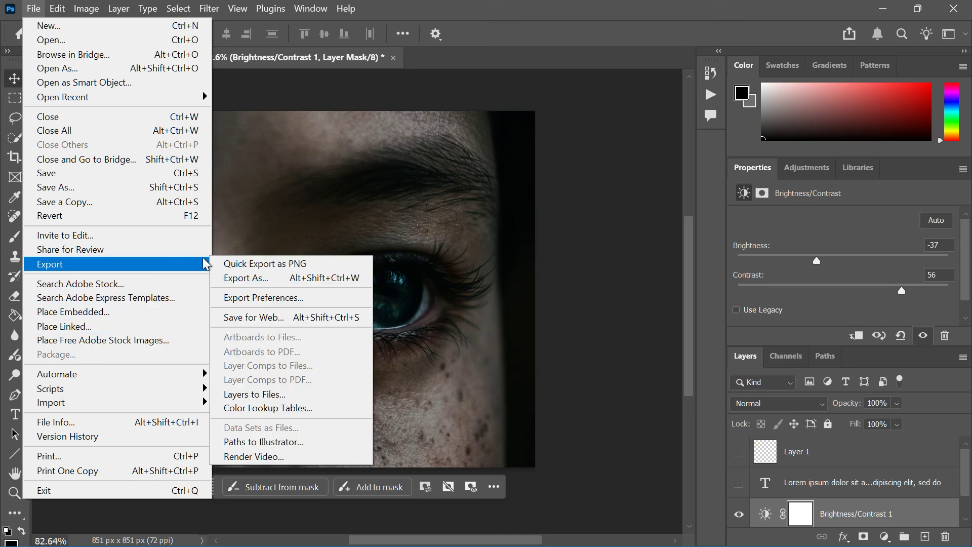
click(238, 278)
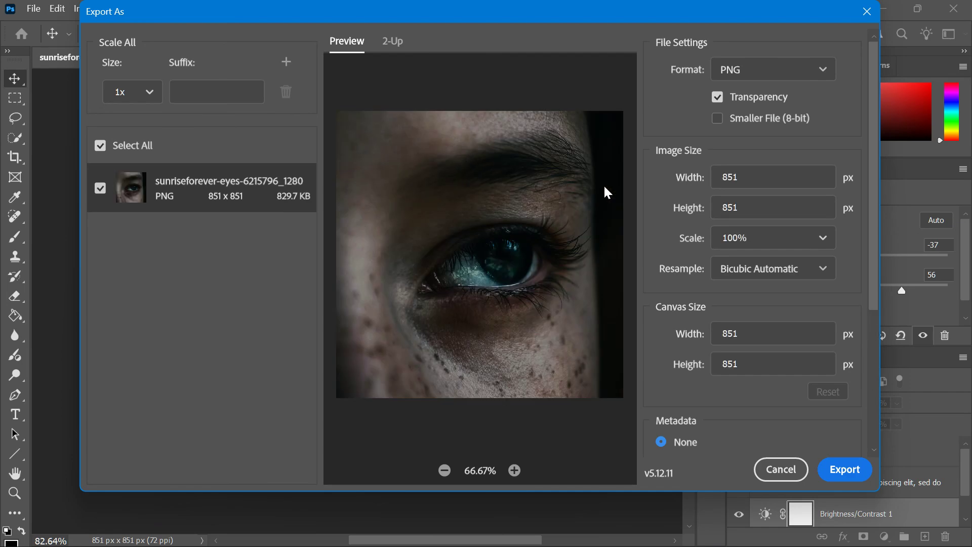
click(792, 73)
click(696, 130)
key(Down)
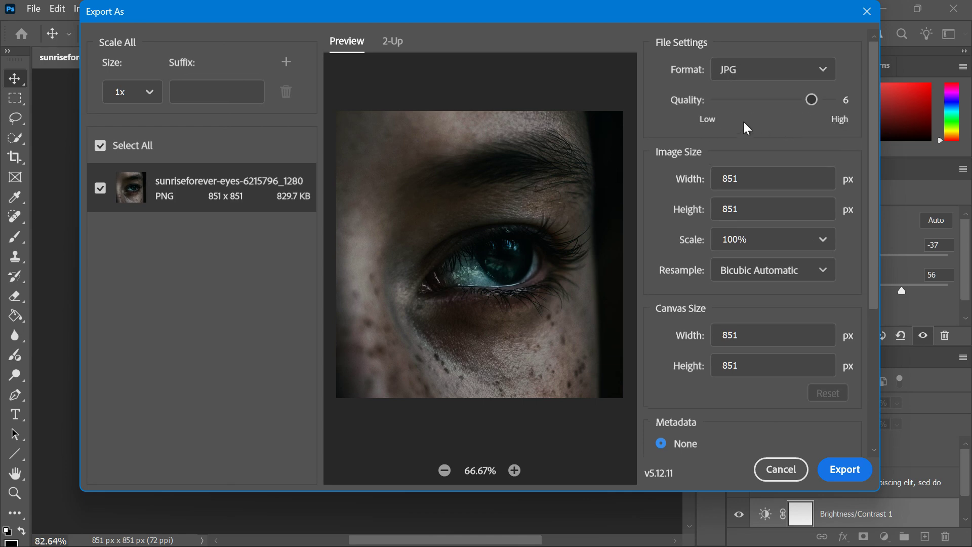
drag(808, 100, 783, 113)
click(867, 9)
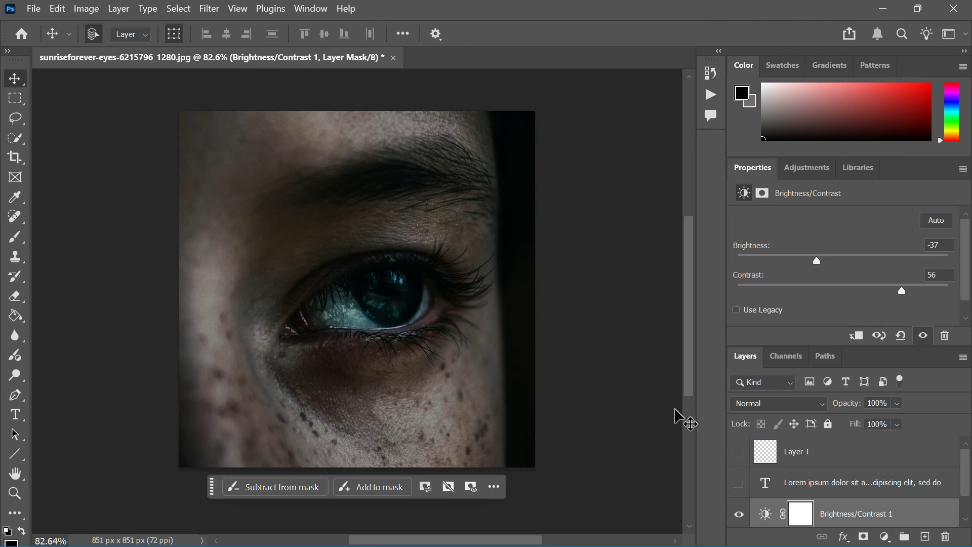
drag(688, 385, 696, 360)
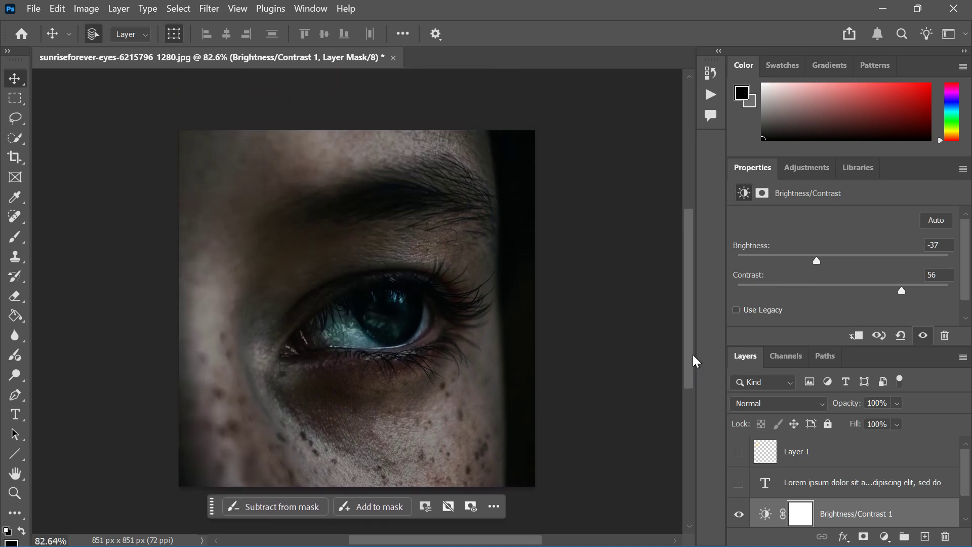